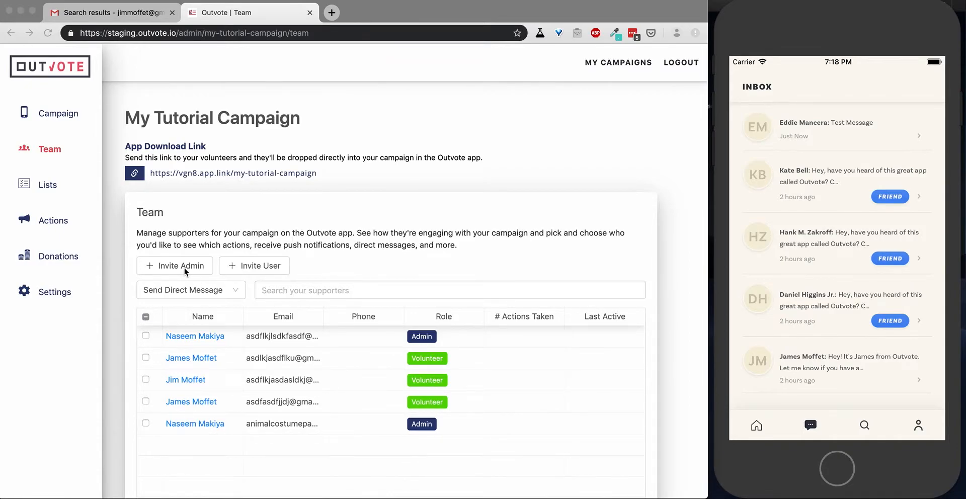
# Send an Administrator-role invite to the new team member's e-mail address
pyautogui.click(185, 271)
pyautogui.click(185, 266)
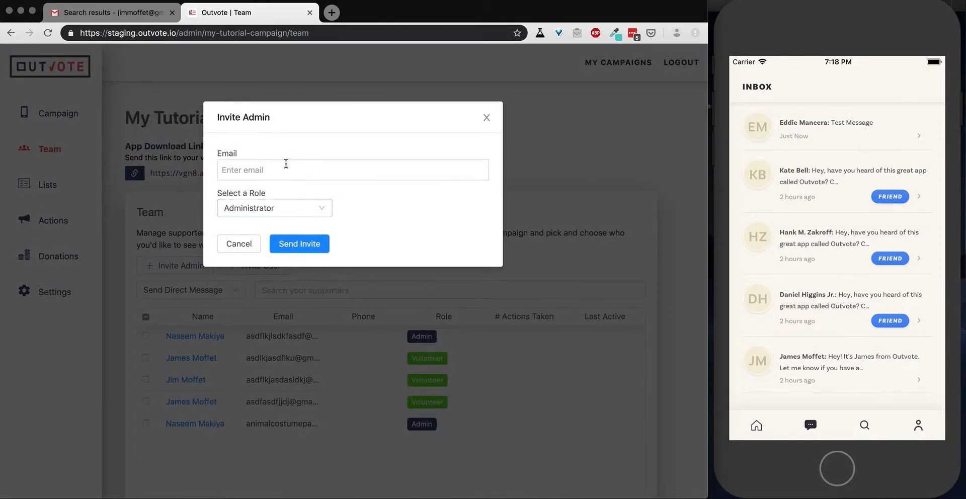
pyautogui.click(241, 174)
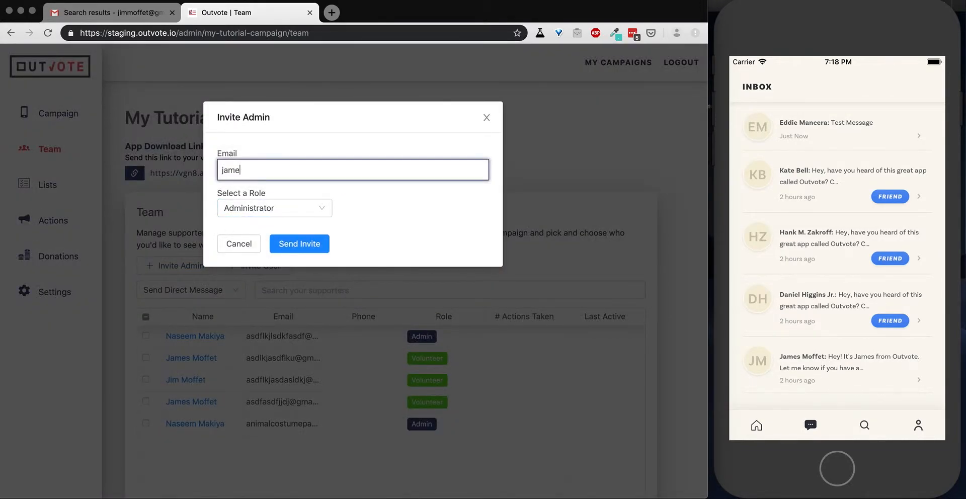
pyautogui.click(313, 211)
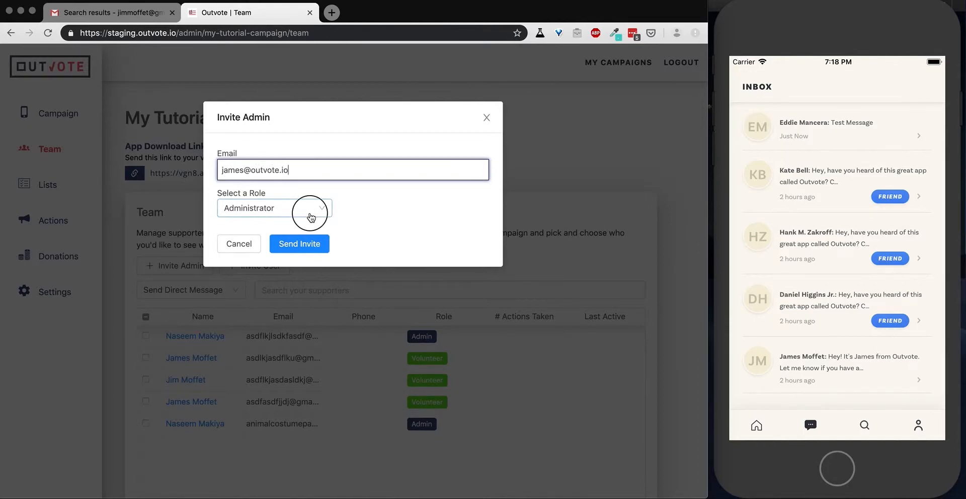
pyautogui.click(322, 214)
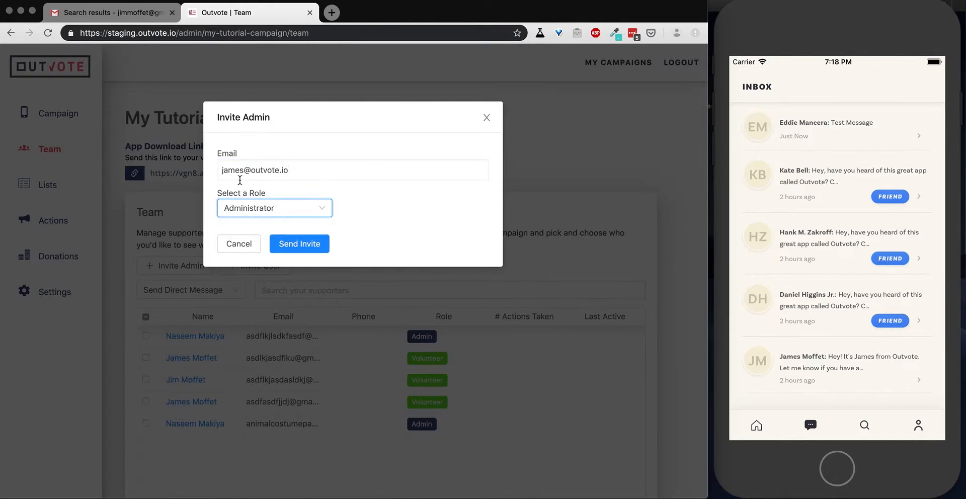
pyautogui.click(308, 245)
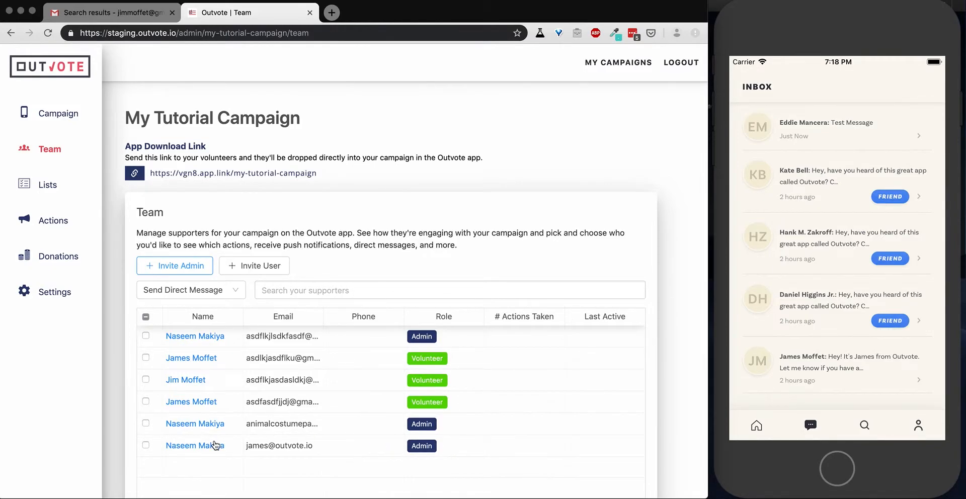
# Rerun the Gmail search, open the new Outvote team invitation e-mail, then return to Outvote
pyautogui.click(129, 20)
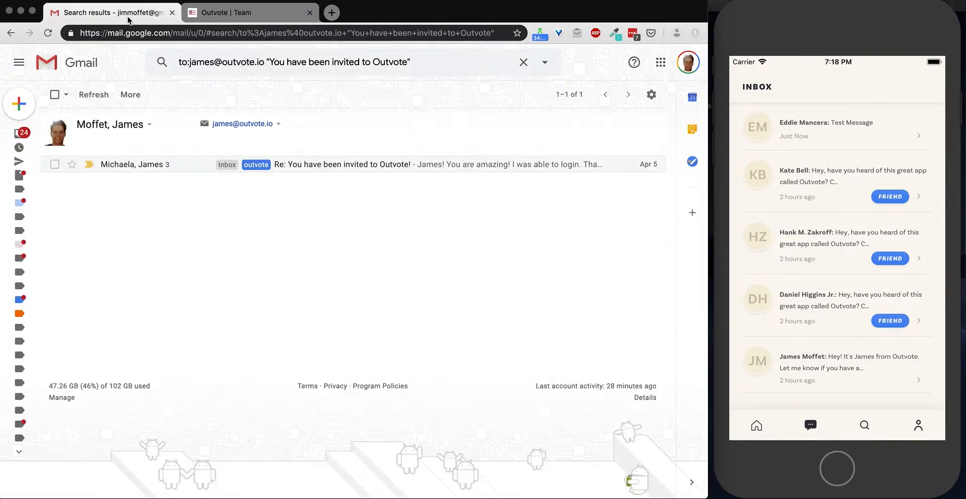
pyautogui.click(442, 56)
pyautogui.press('Return')
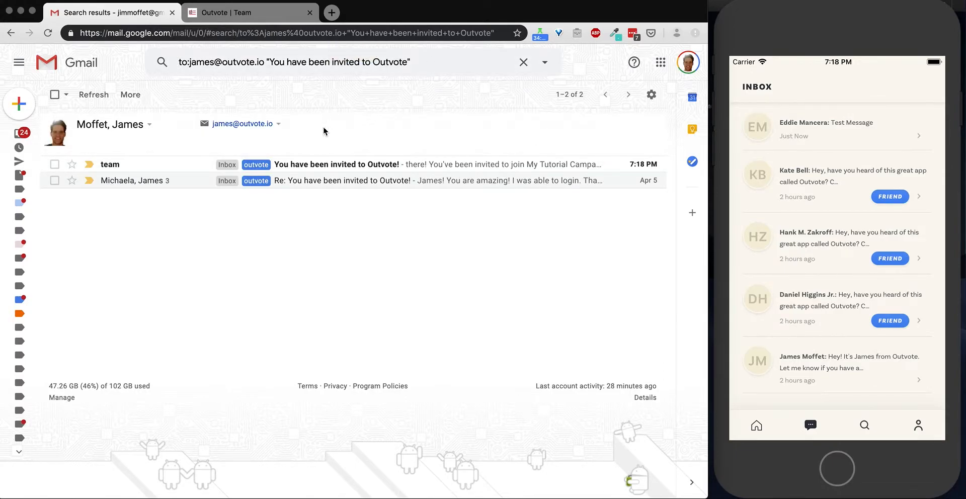
pyautogui.click(318, 169)
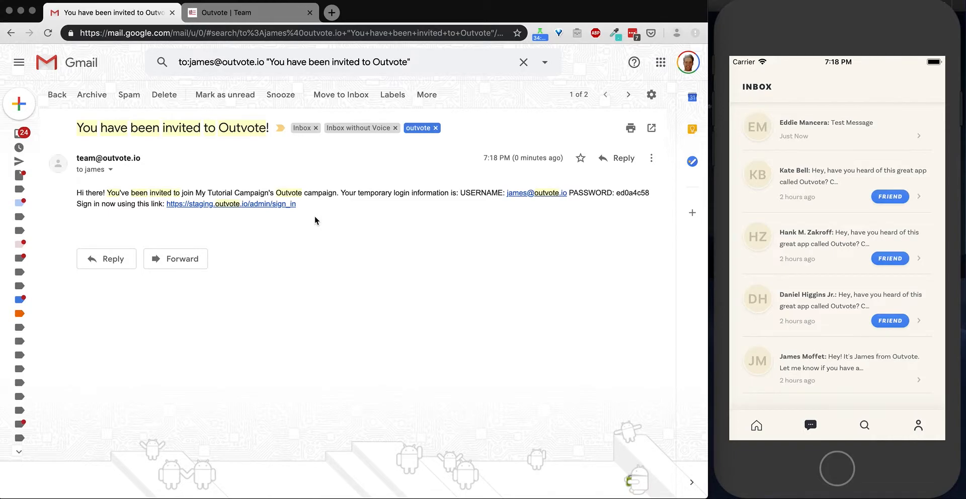
pyautogui.click(248, 19)
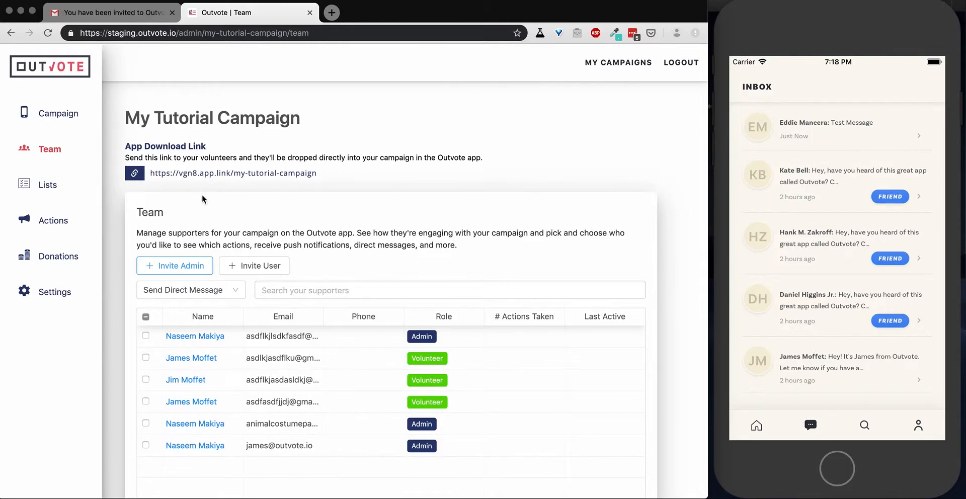
# Change the newly invited member's role to Volunteer, then clear their selection
pyautogui.click(248, 219)
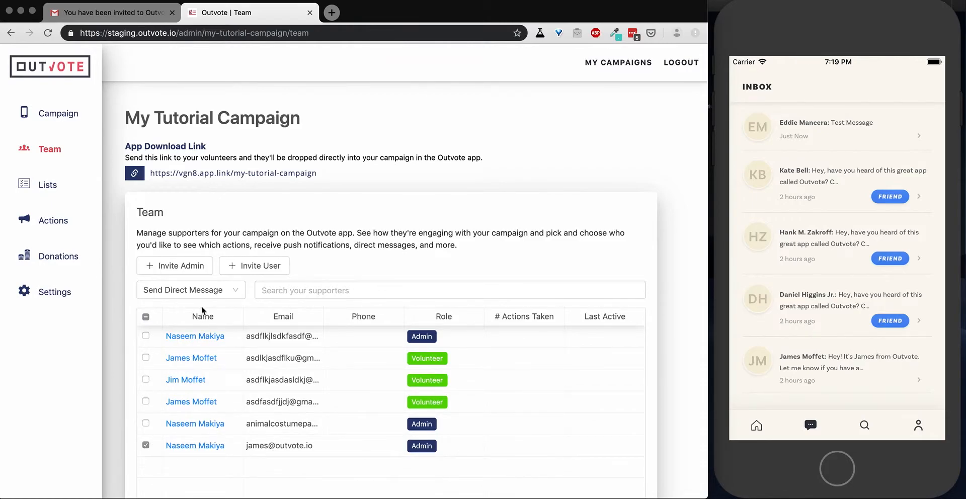
pyautogui.click(235, 295)
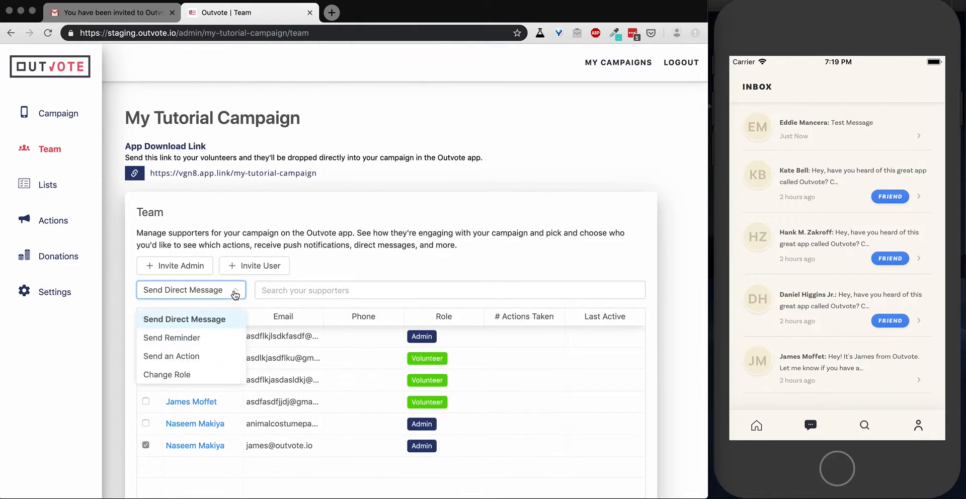
pyautogui.click(177, 380)
pyautogui.click(296, 164)
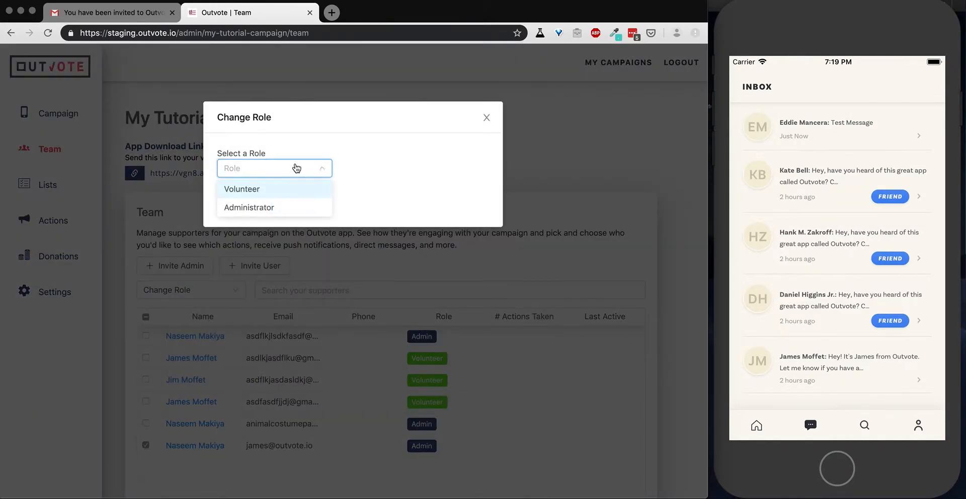
pyautogui.click(254, 193)
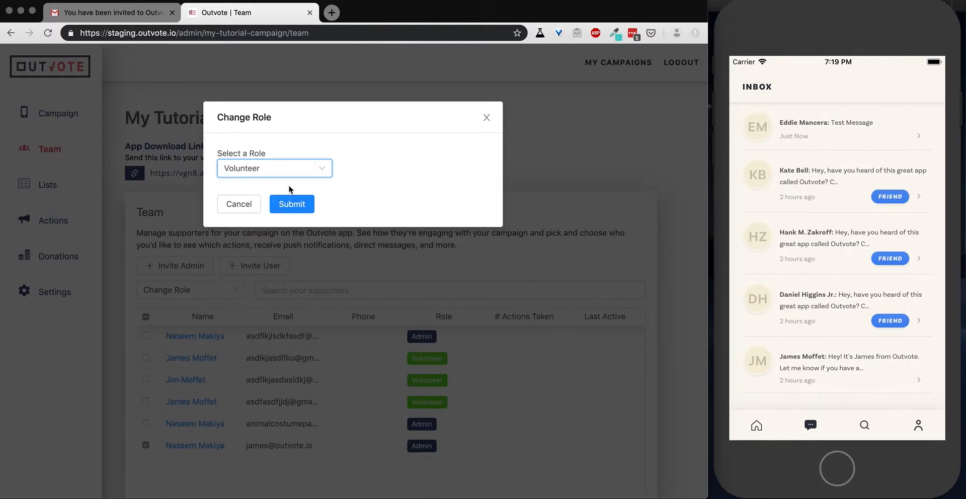
pyautogui.click(283, 206)
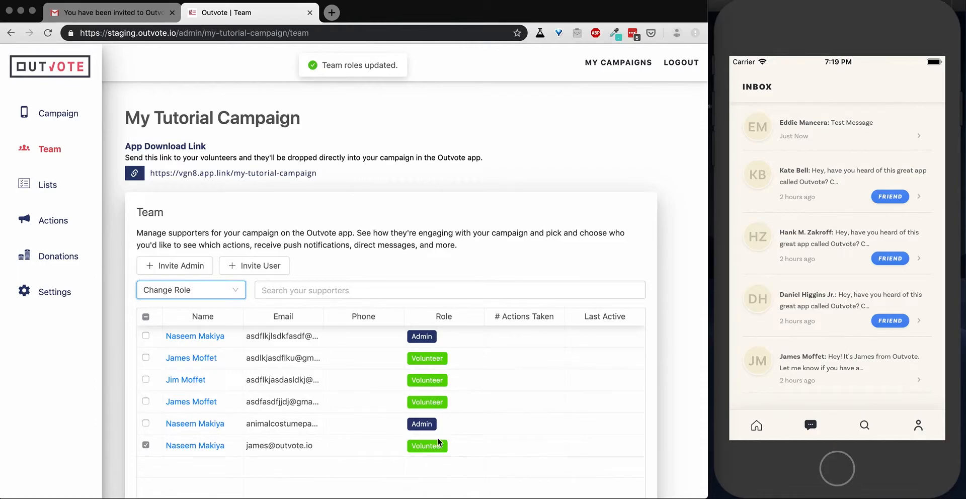
pyautogui.click(146, 444)
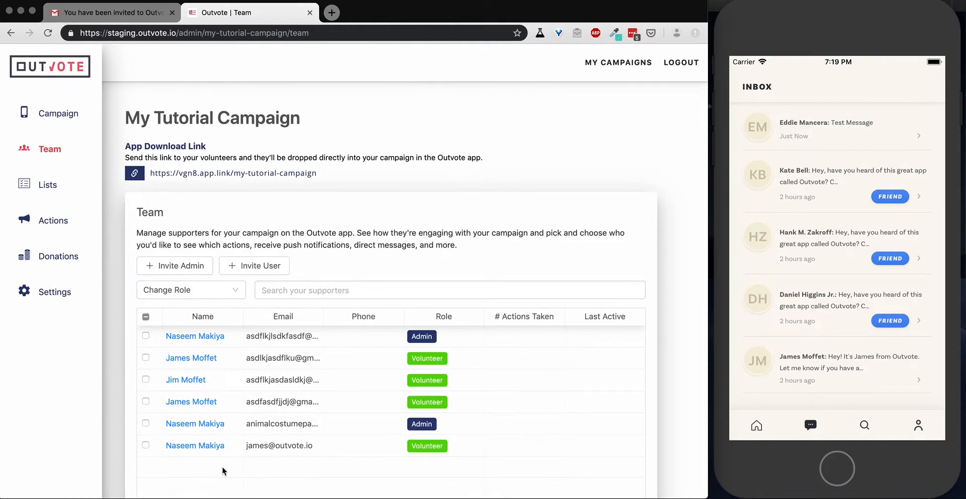
pyautogui.click(206, 446)
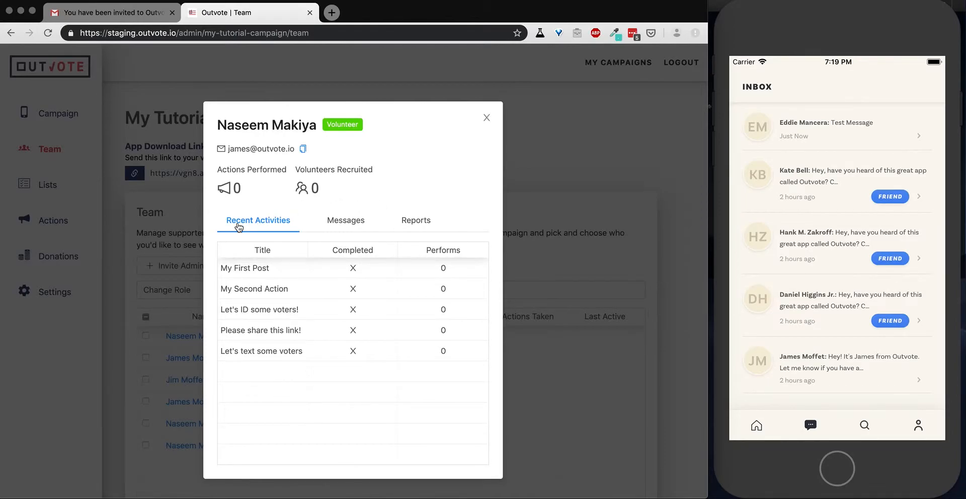
pyautogui.click(346, 227)
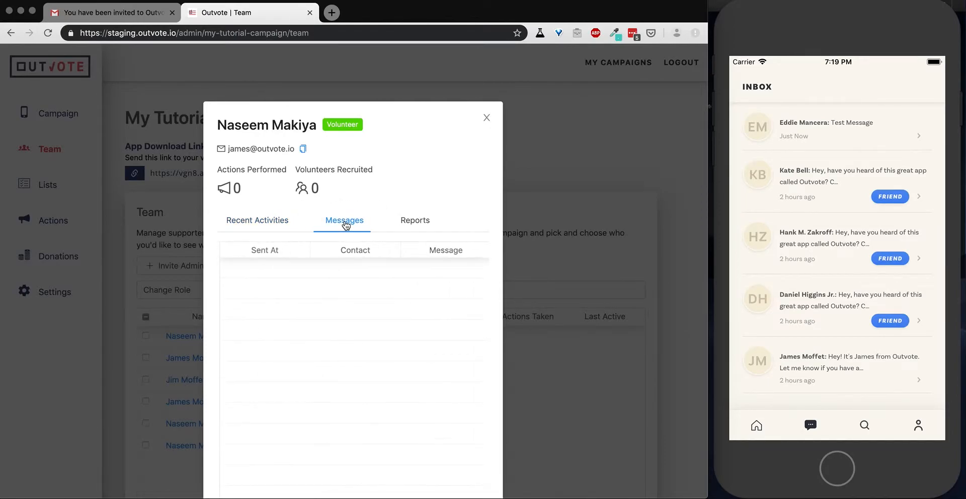
pyautogui.click(421, 223)
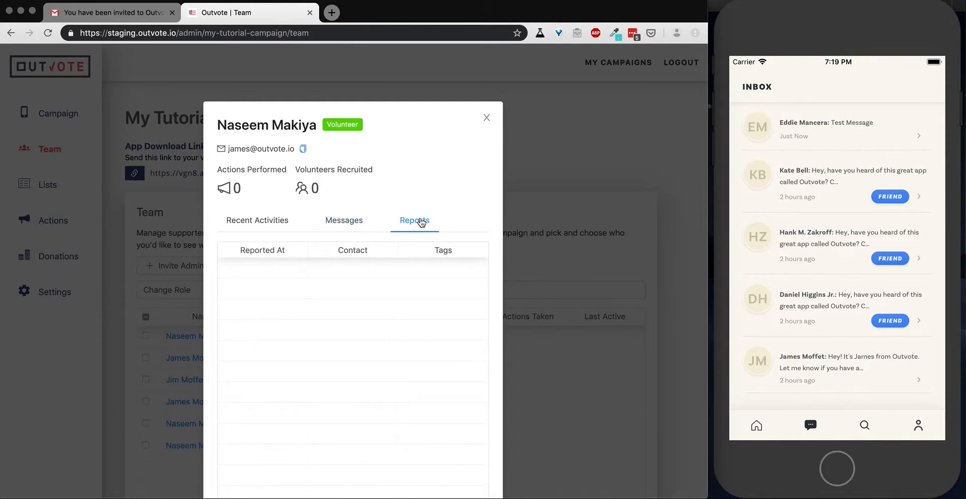
pyautogui.click(261, 225)
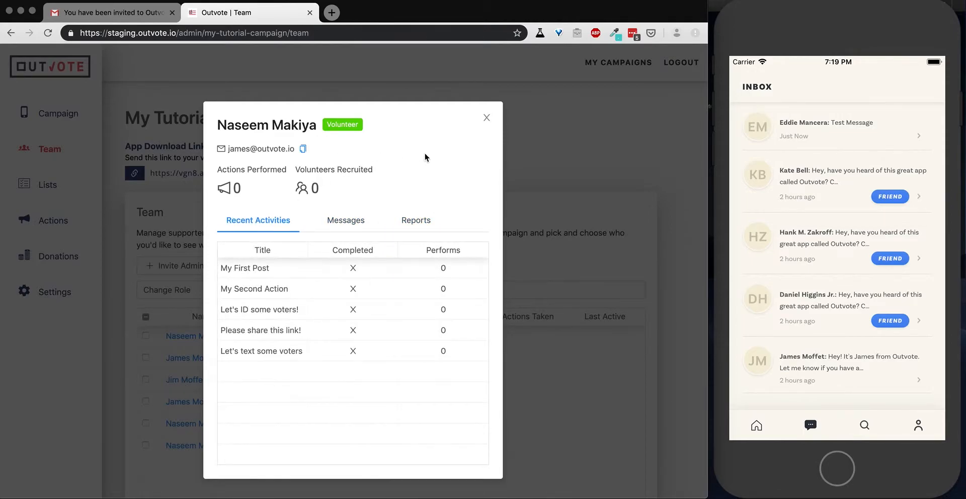
pyautogui.click(487, 118)
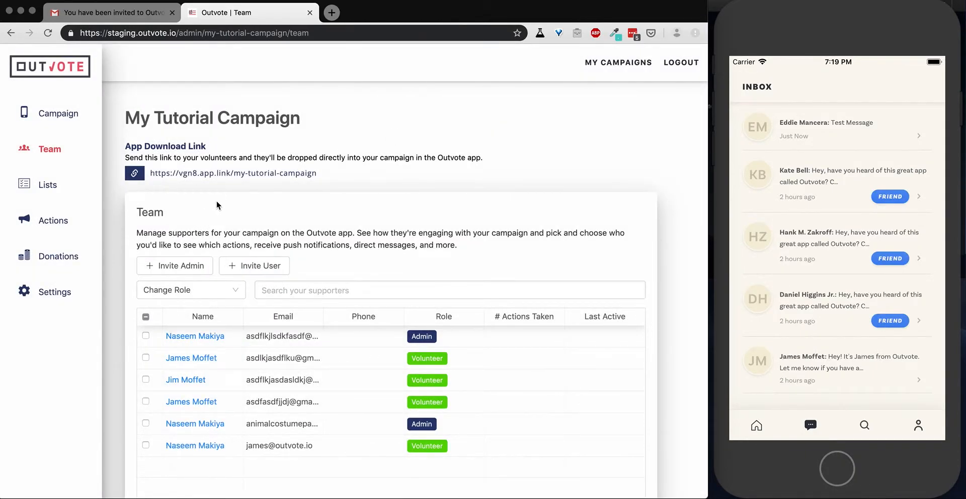
# Message the second team member: 'we are all meeting tonight for a phone bank at 6pm, can I count you in?'
pyautogui.click(146, 358)
pyautogui.click(211, 292)
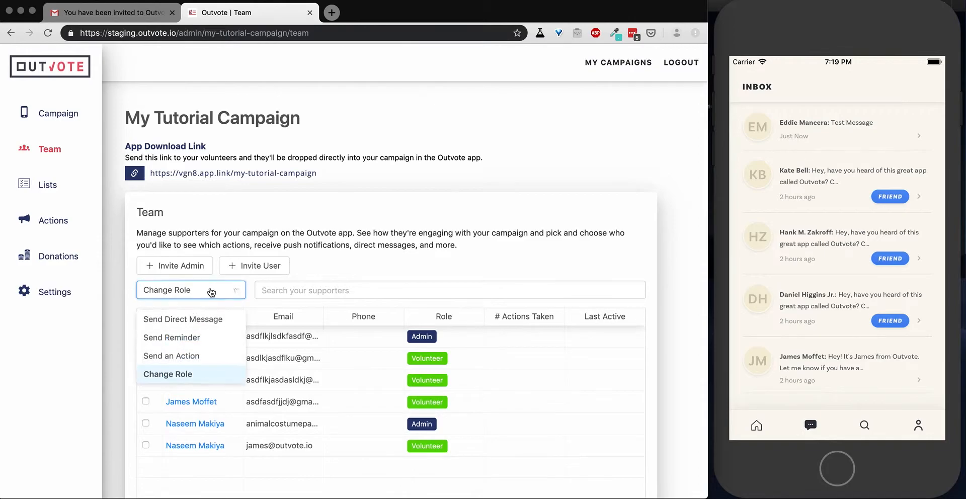
pyautogui.click(184, 321)
pyautogui.click(276, 206)
pyautogui.write('Hi James')
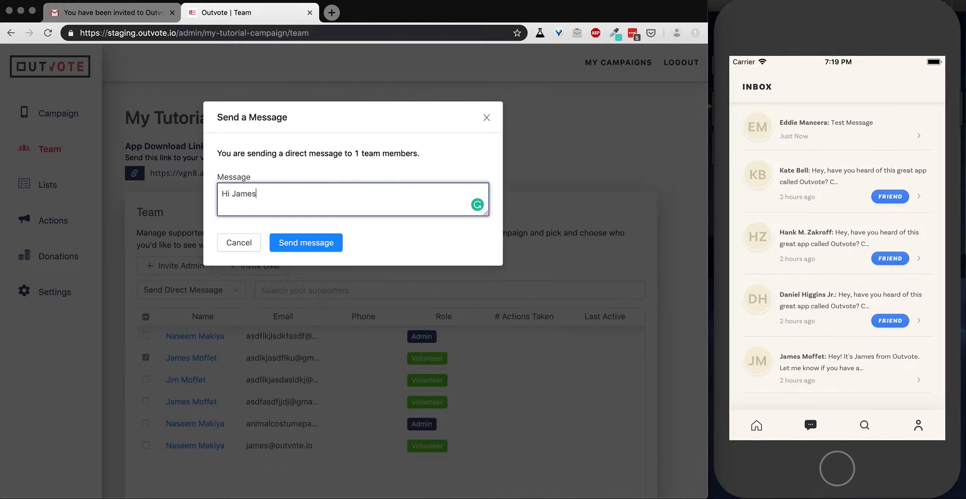
pyautogui.write(', how')
pyautogui.press('BackSpace')
pyautogui.press('BackSpace')
pyautogui.press('BackSpace')
pyautogui.write('do you have time t')
pyautogui.press('BackSpace')
pyautogui.press('BackSpace')
pyautogui.press('BackSpace')
pyautogui.press('BackSpace')
pyautogui.press('BackSpace')
pyautogui.press('BackSpace')
pyautogui.press('BackSpace')
pyautogui.press('BackSpace')
pyautogui.press('BackSpace')
pyautogui.press('BackSpace')
pyautogui.press('BackSpace')
pyautogui.press('BackSpace')
pyautogui.press('BackSpace')
pyautogui.press('BackSpace')
pyautogui.press('BackSpace')
pyautogui.press('BackSpace')
pyautogui.press('BackSpace')
pyautogui.press('BackSpace')
pyautogui.write('we are all meeting tonight for a ')
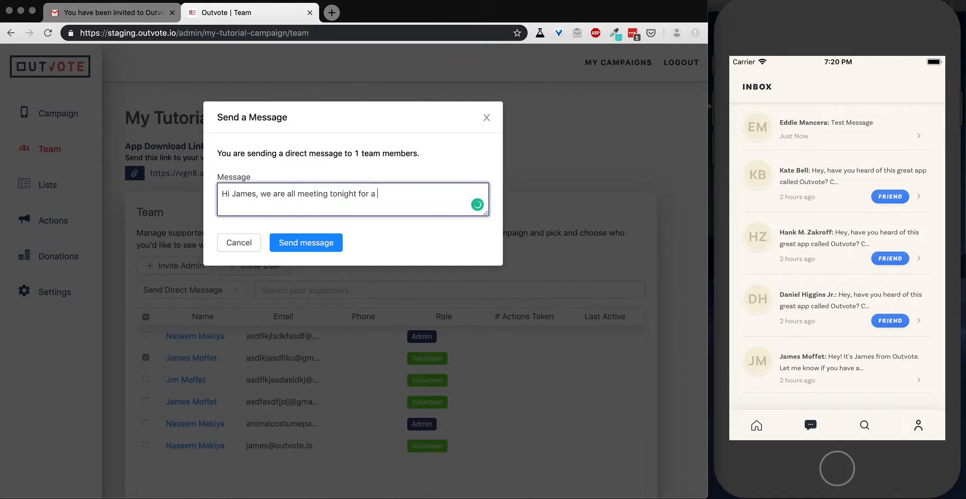
pyautogui.write('phone bank at 6pm, can I count you ')
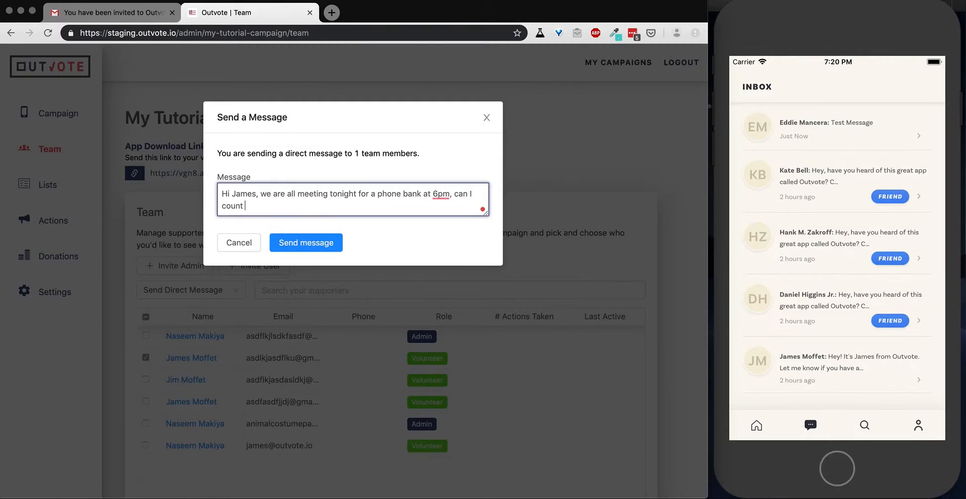
pyautogui.write('in?')
pyautogui.click(324, 243)
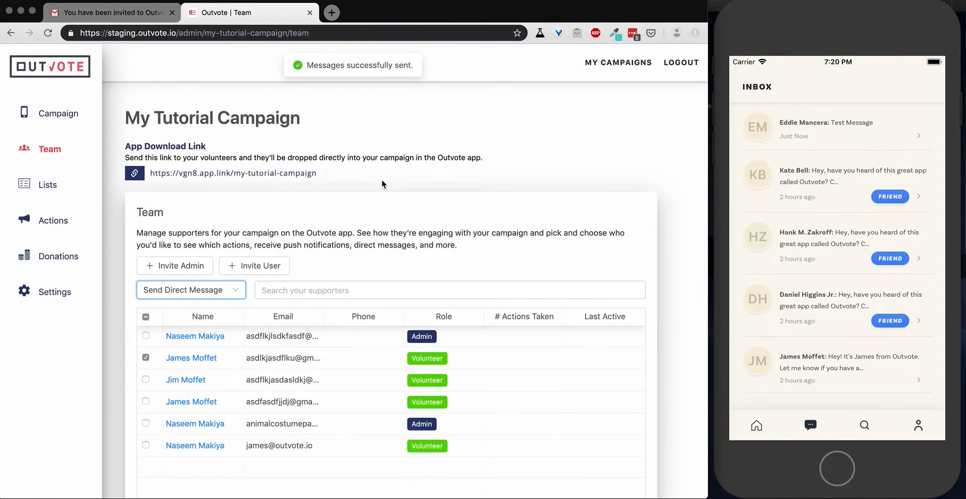
pyautogui.click(784, 48)
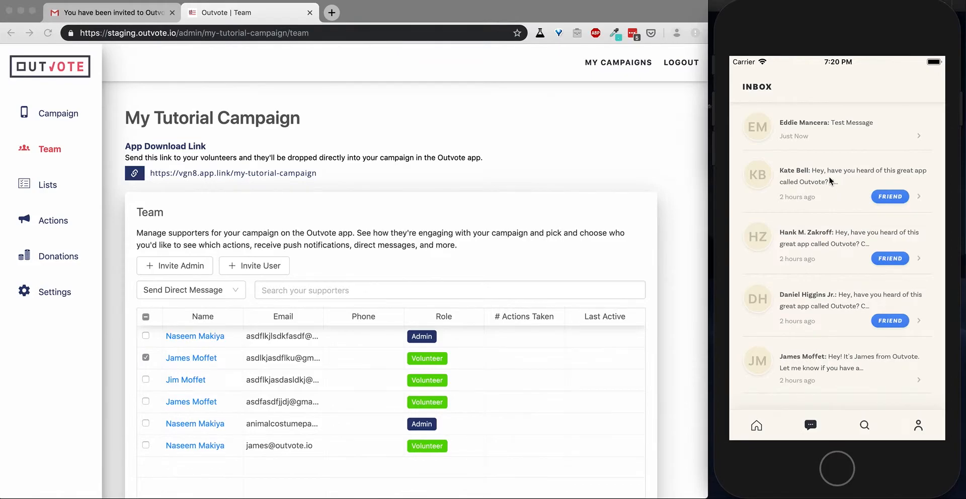
# Refresh the phone app's Inbox and open the top conversation with the phone bank message
pyautogui.moveTo(828, 164); pyautogui.dragTo(833, 363)
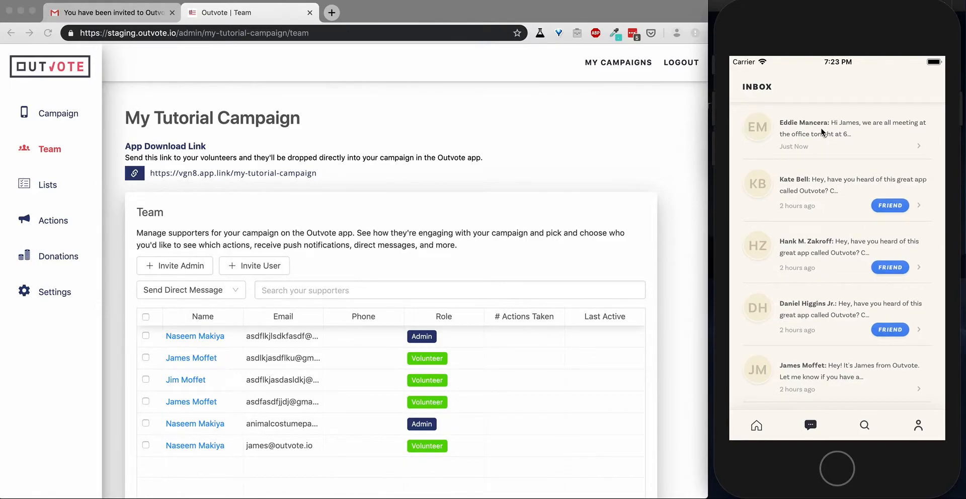
pyautogui.click(821, 130)
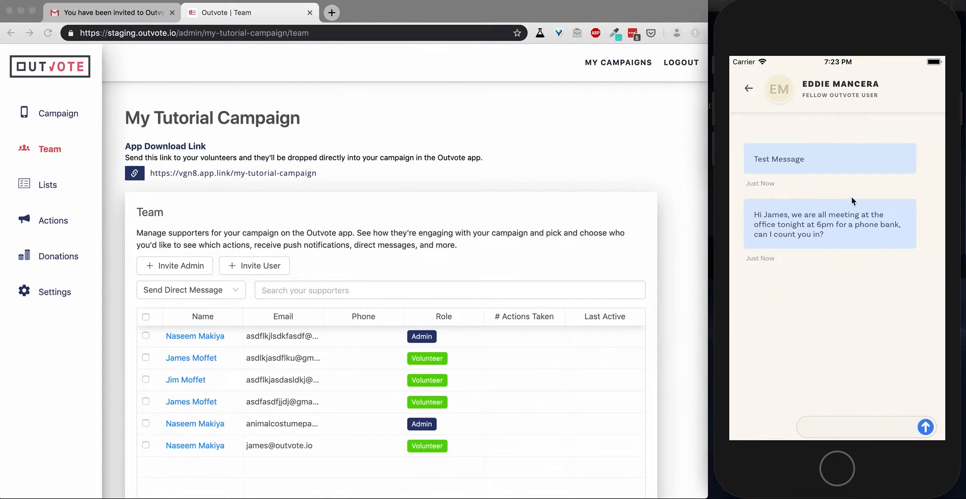
# Toggle team checkboxes and dismiss the bulk action list without changes, then go to Actions
pyautogui.click(146, 381)
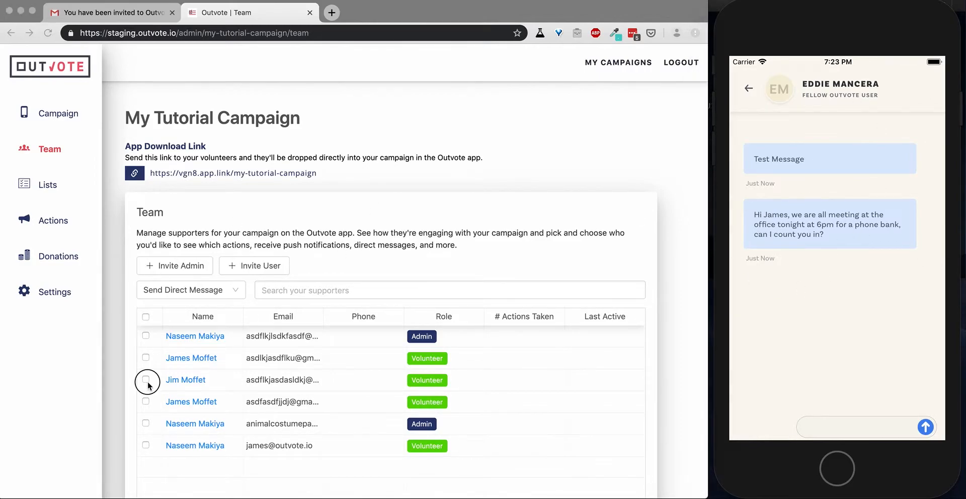
pyautogui.click(146, 380)
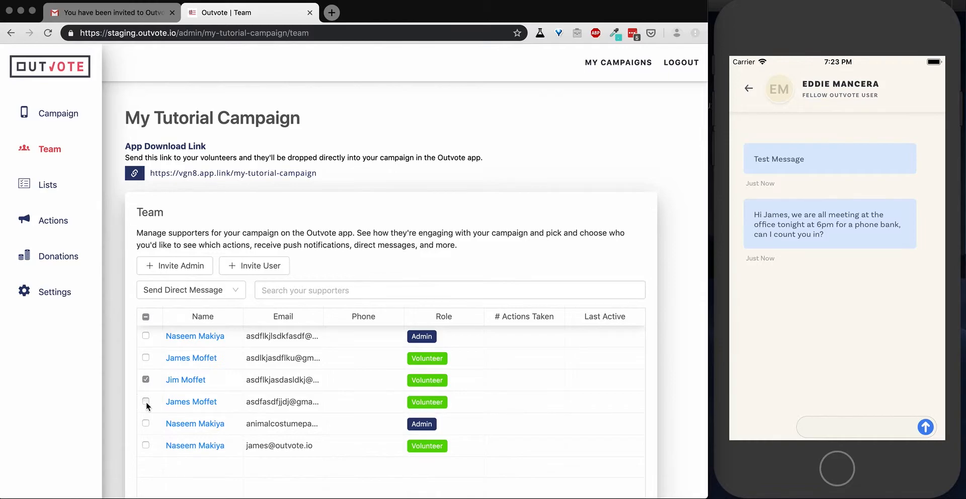
pyautogui.click(145, 445)
pyautogui.click(146, 317)
pyautogui.click(234, 291)
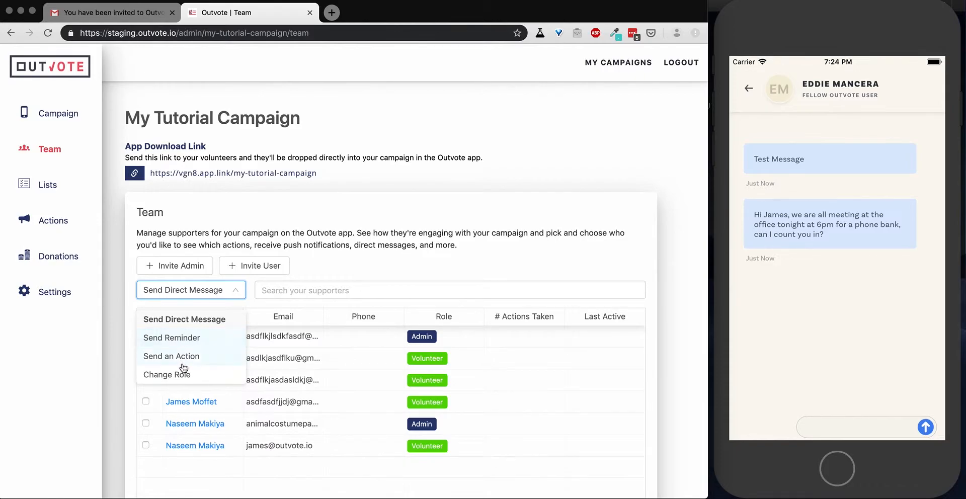
pyautogui.click(324, 253)
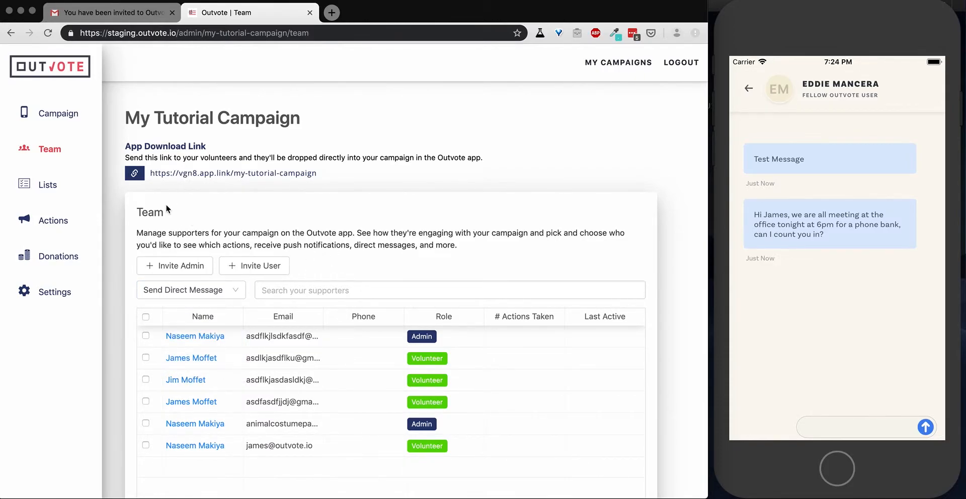
pyautogui.click(46, 224)
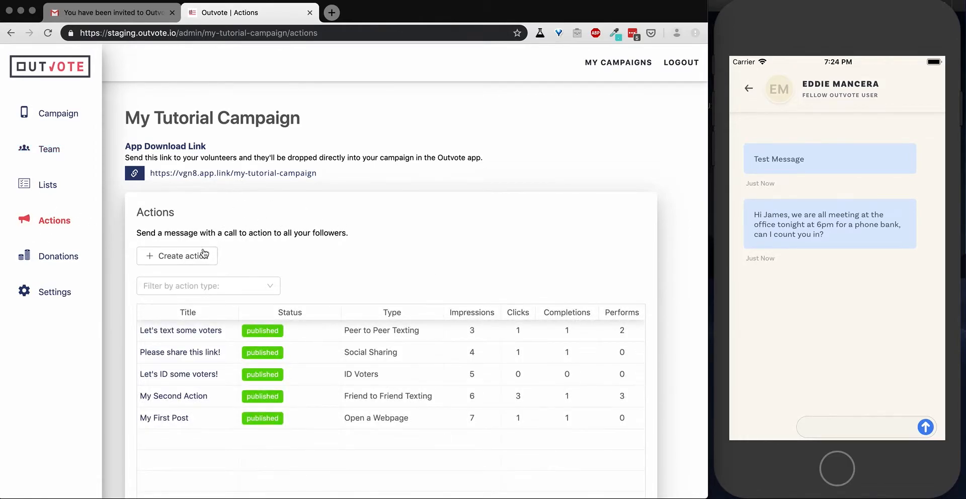
# Start a new Open a Webpage action and upload NM.jpg as its image
pyautogui.click(193, 258)
pyautogui.click(309, 268)
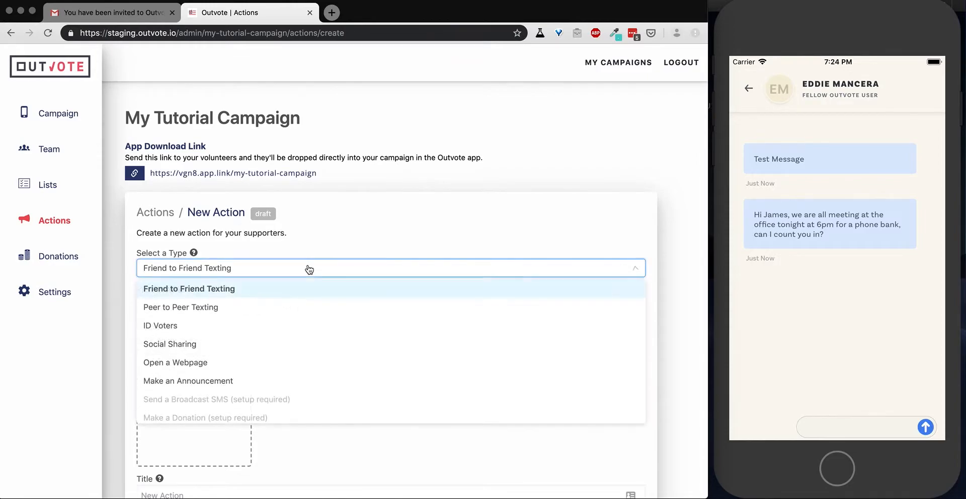
pyautogui.click(194, 362)
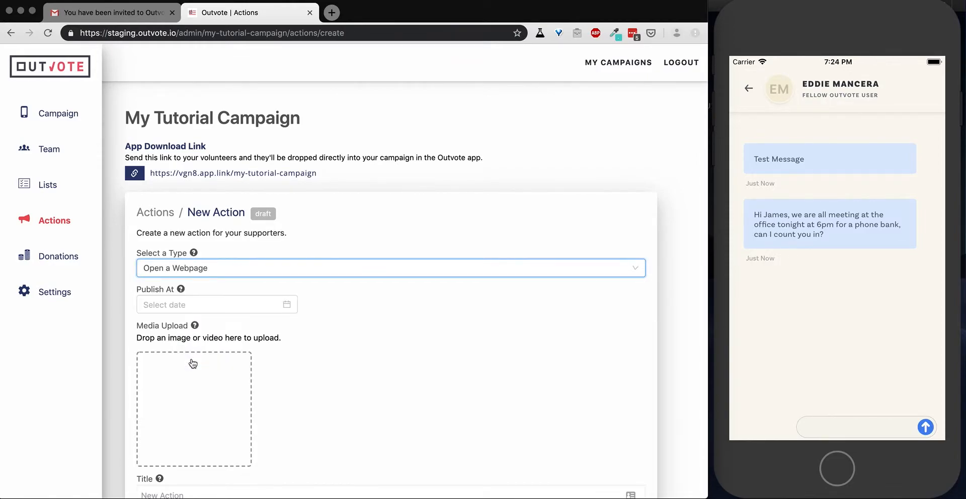
pyautogui.scroll(-3, 287, 322)
pyautogui.click(187, 232)
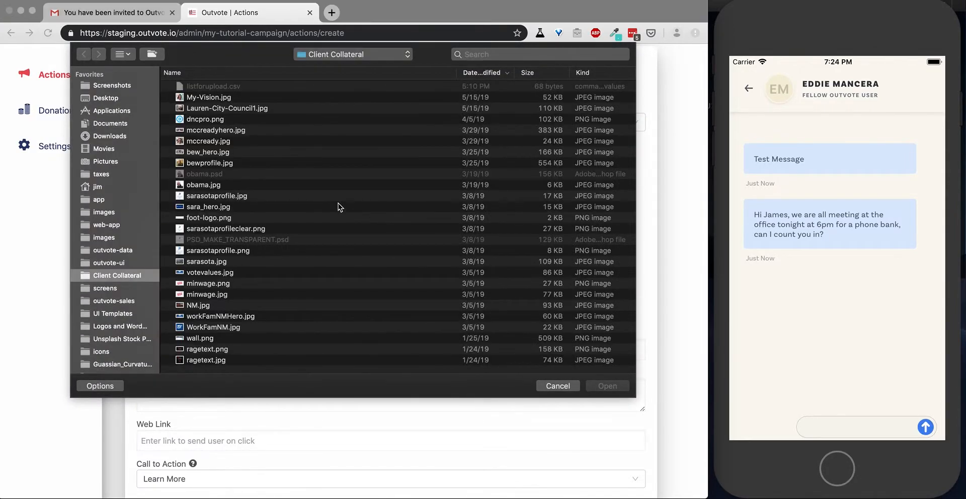
pyautogui.click(198, 305)
pyautogui.click(607, 386)
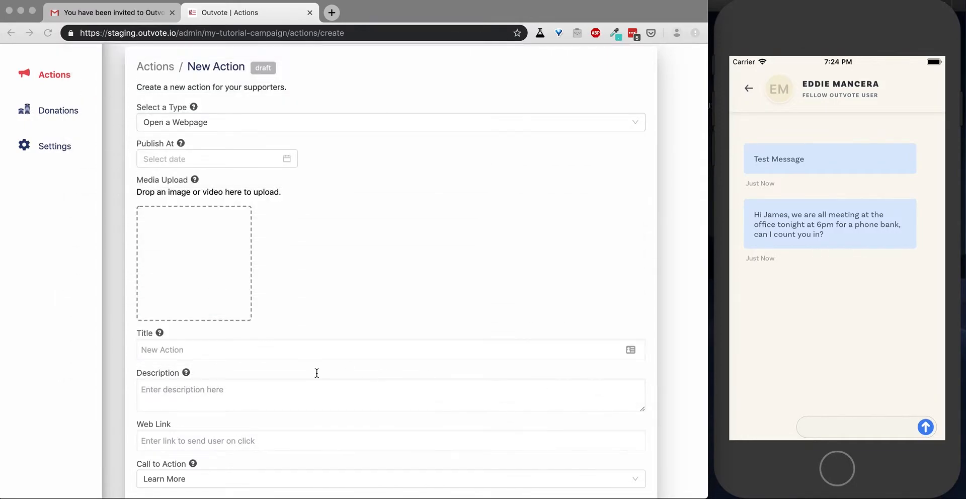
pyautogui.scroll(-2, 315, 371)
pyautogui.click(206, 286)
pyautogui.write('Test Assigned Action')
pyautogui.click(216, 327)
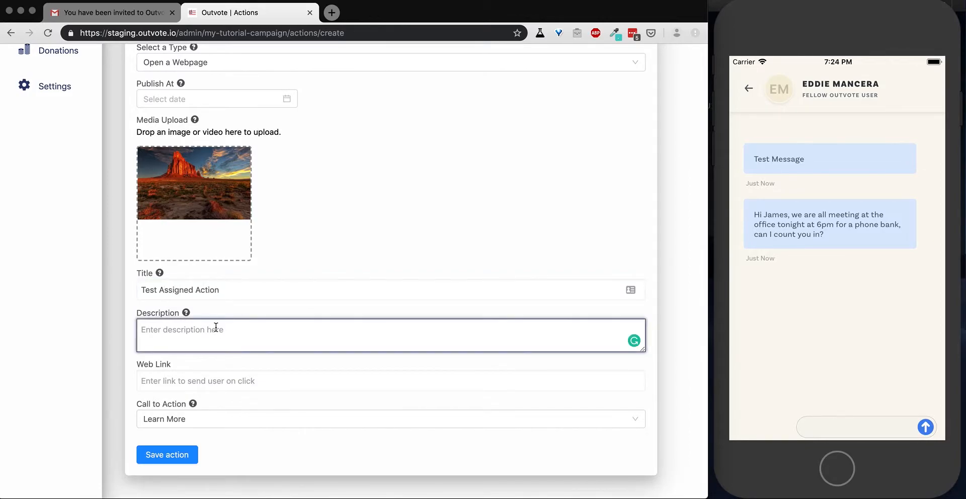
pyautogui.write('description')
pyautogui.click(218, 379)
pyautogui.write('https://www.google.com')
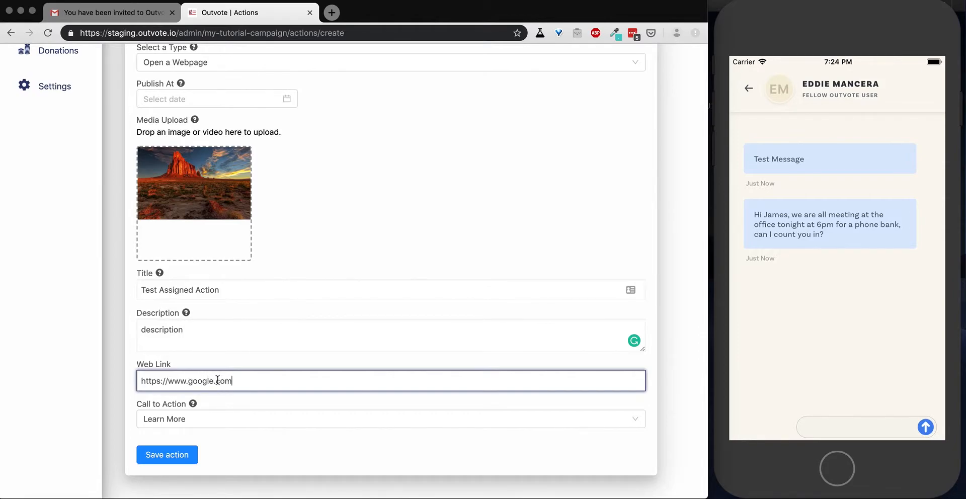
pyautogui.click(216, 420)
pyautogui.click(216, 419)
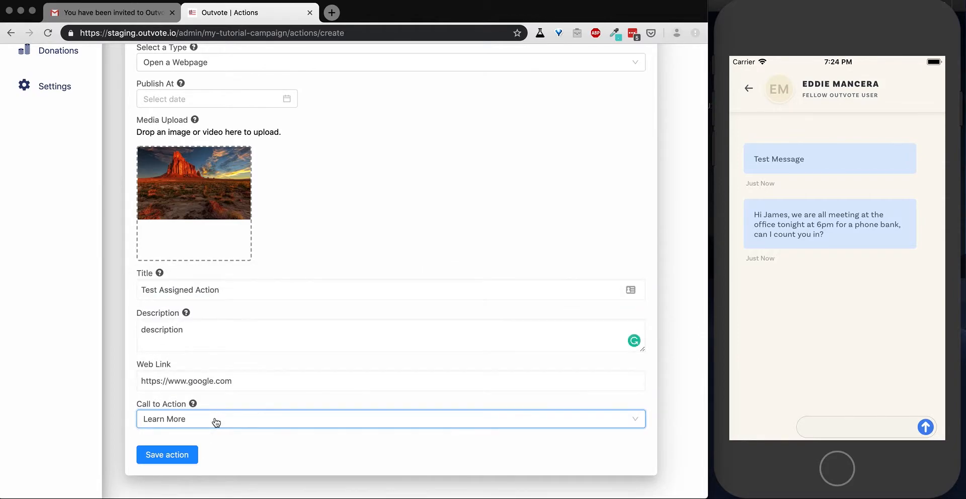
pyautogui.click(165, 456)
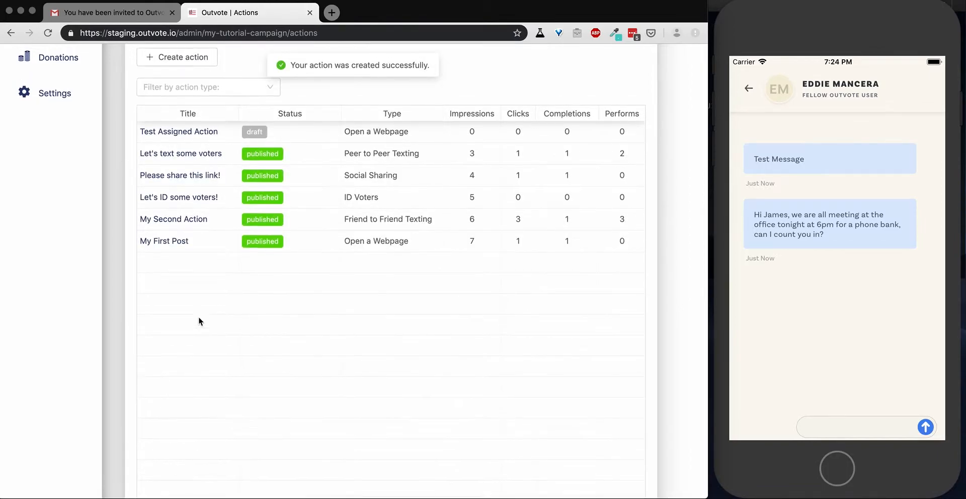
# Open the Test Assigned Action row and choose Assign to team
pyautogui.scroll(3, 199, 316)
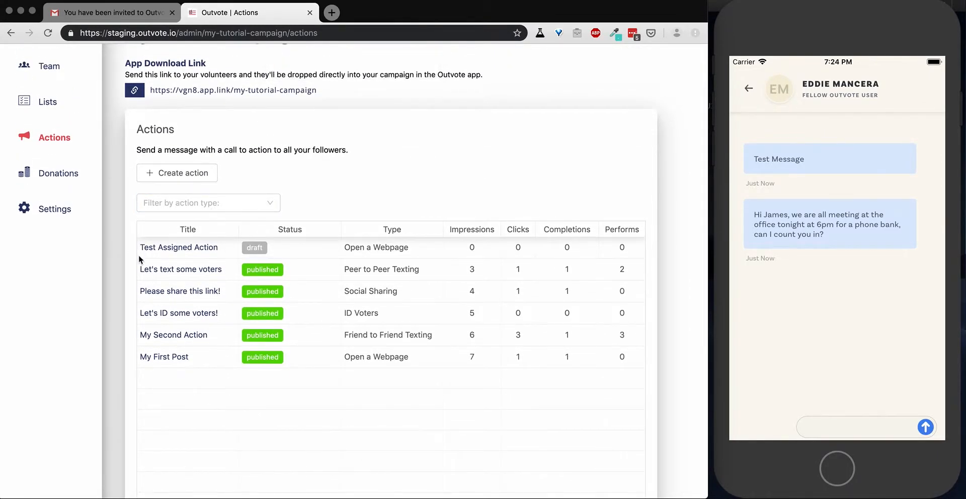
pyautogui.click(207, 248)
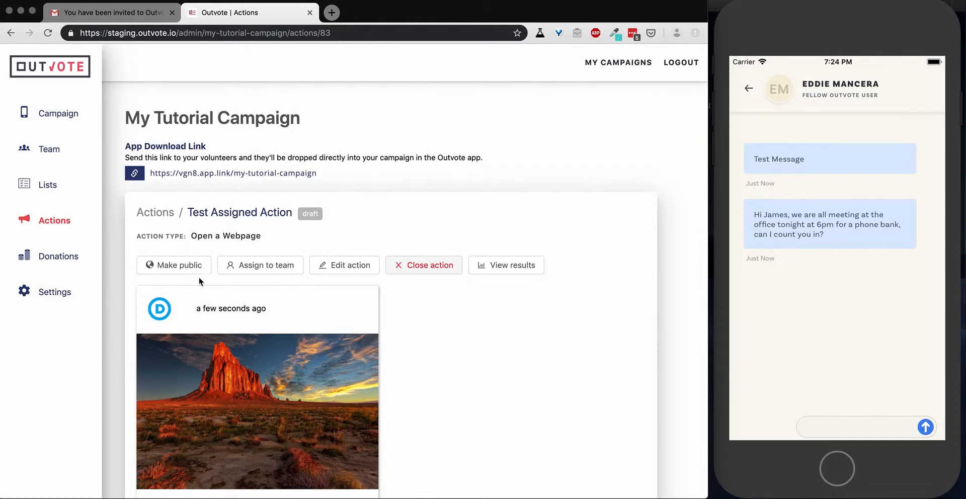
pyautogui.click(262, 270)
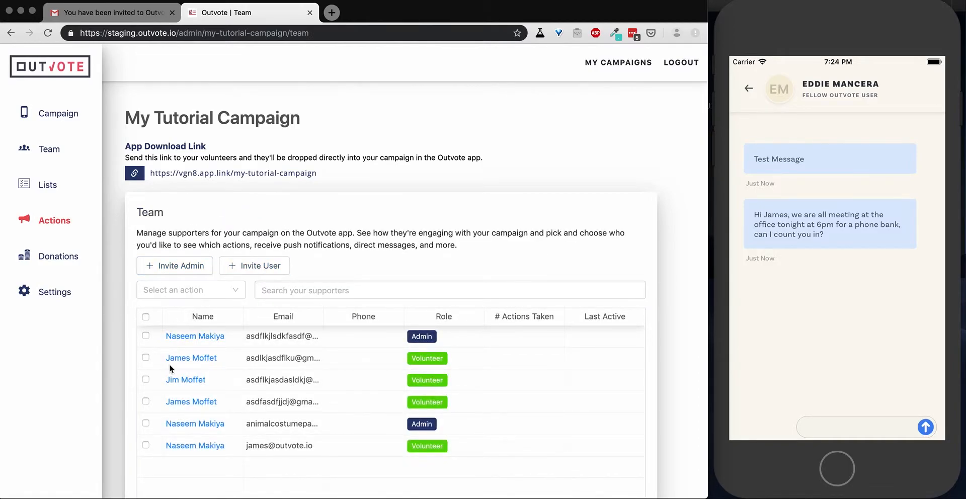
# Tick the fourth and fifth supporters, send them Test Assigned Action, and return the phone to Inbox
pyautogui.click(146, 402)
pyautogui.click(145, 425)
pyautogui.click(219, 294)
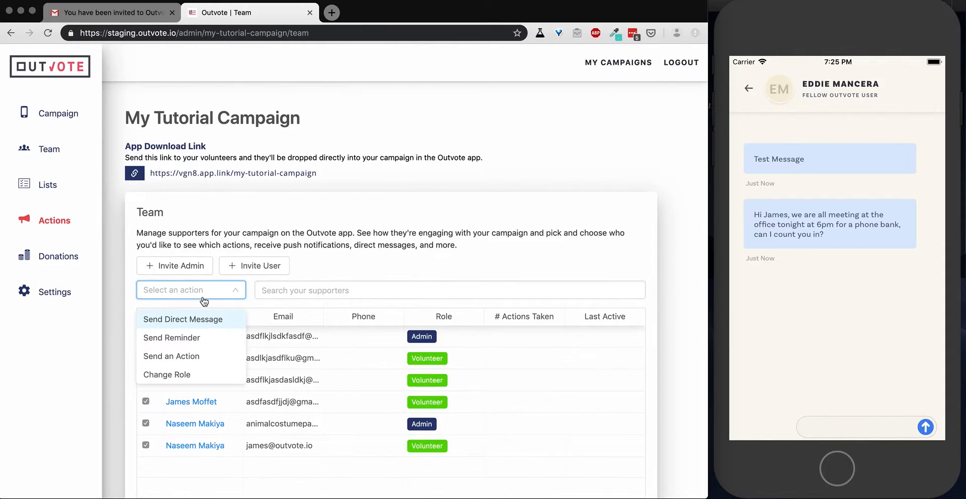
pyautogui.click(186, 356)
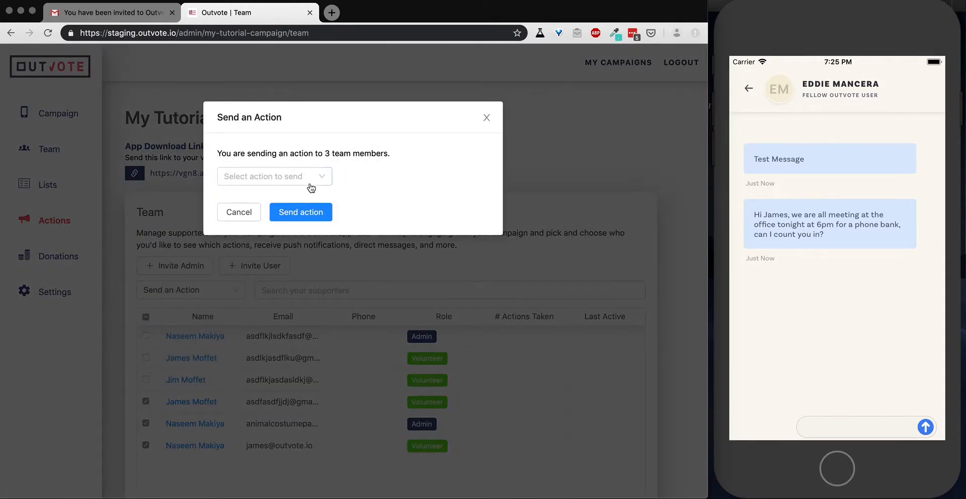
pyautogui.click(325, 178)
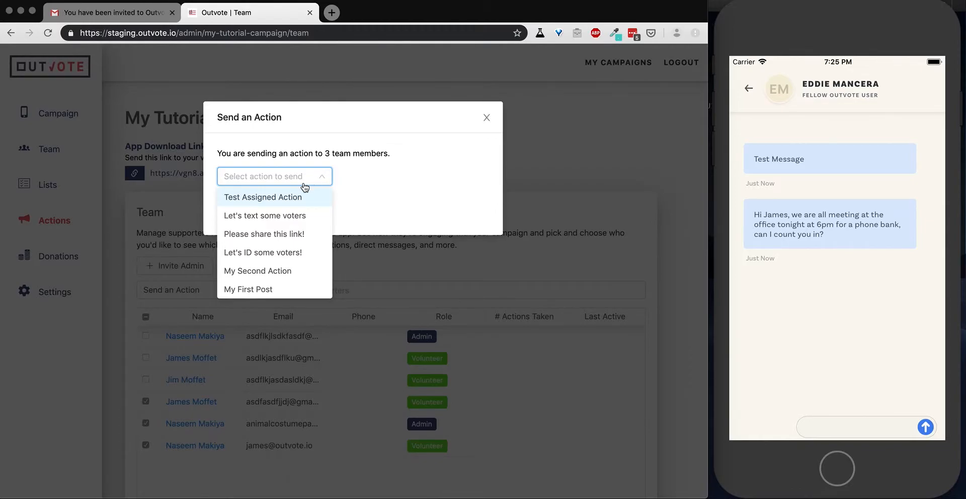
pyautogui.click(270, 199)
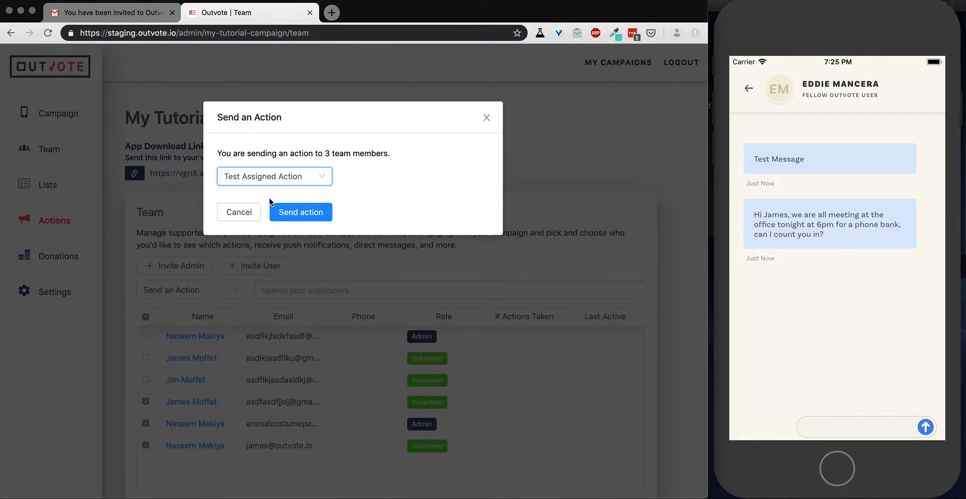
pyautogui.click(302, 213)
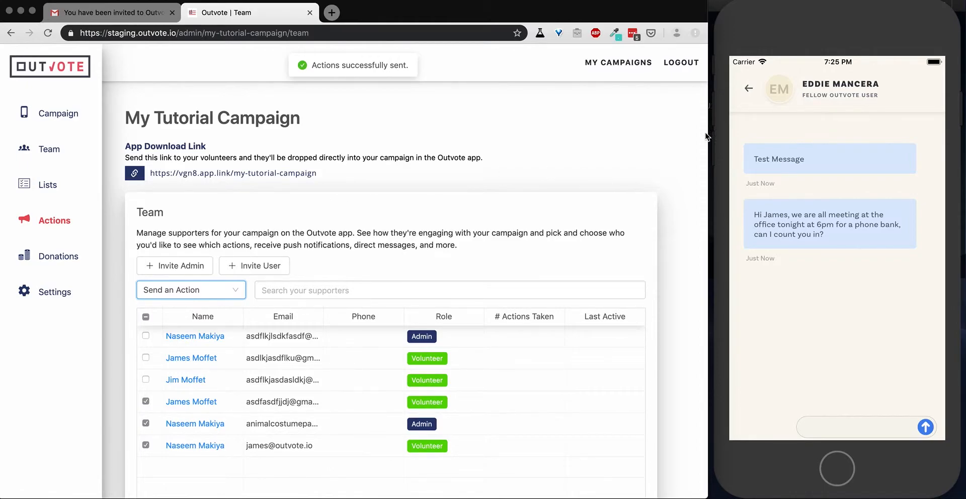
pyautogui.click(747, 91)
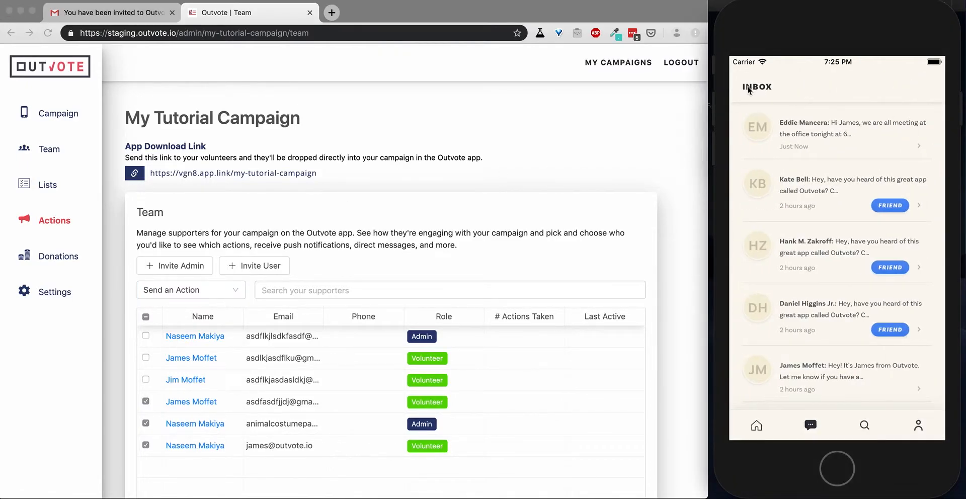
# Refresh the phone's home feed to show Test Assigned Action, and open its details in the web admin
pyautogui.click(756, 426)
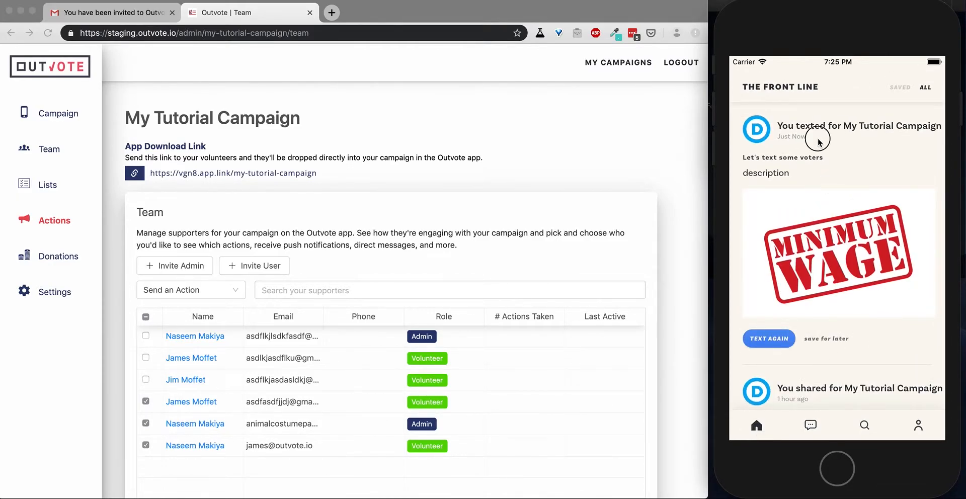
pyautogui.moveTo(817, 138); pyautogui.dragTo(830, 302)
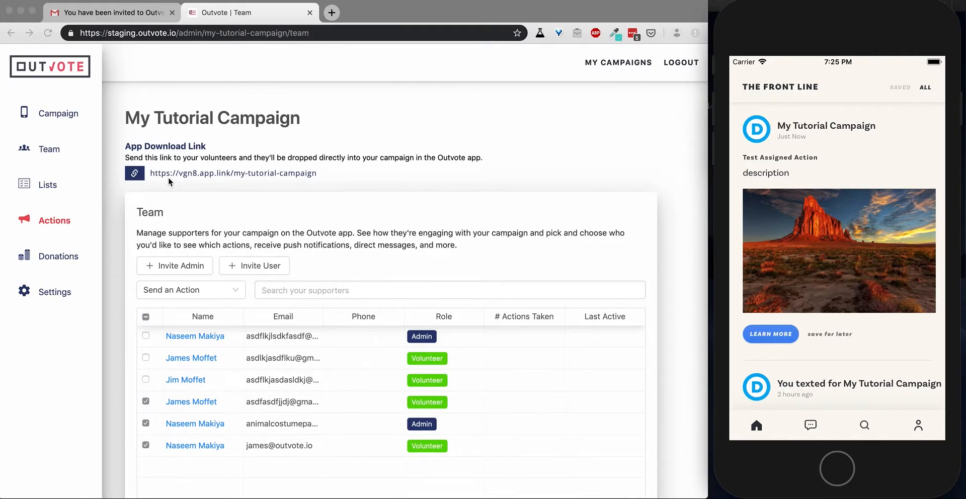
pyautogui.click(55, 223)
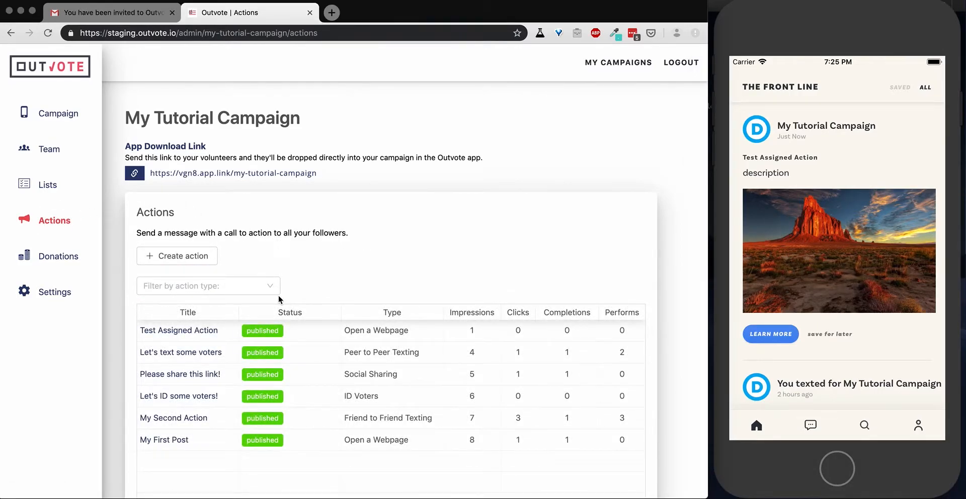
pyautogui.click(180, 332)
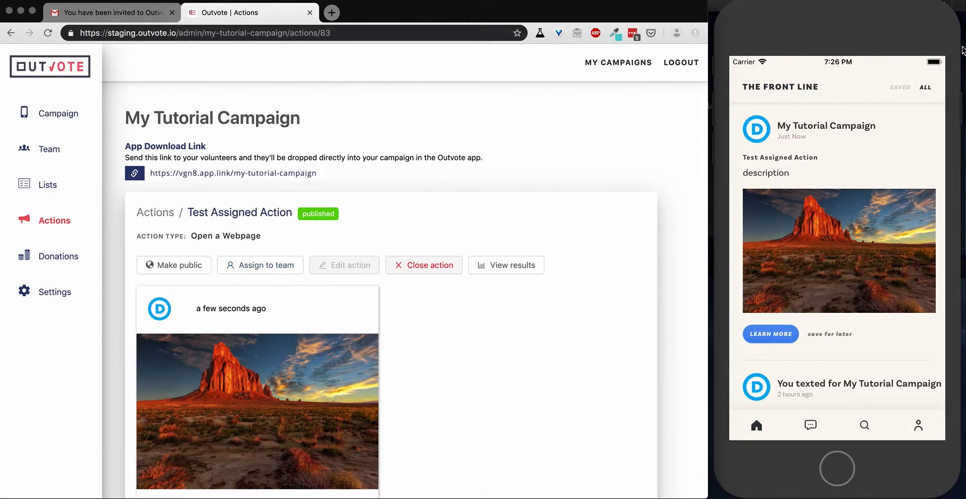
# Open the Test Assigned Action's webpage on the phone, confirm Yes to completion, then view the Team list
pyautogui.click(868, 23)
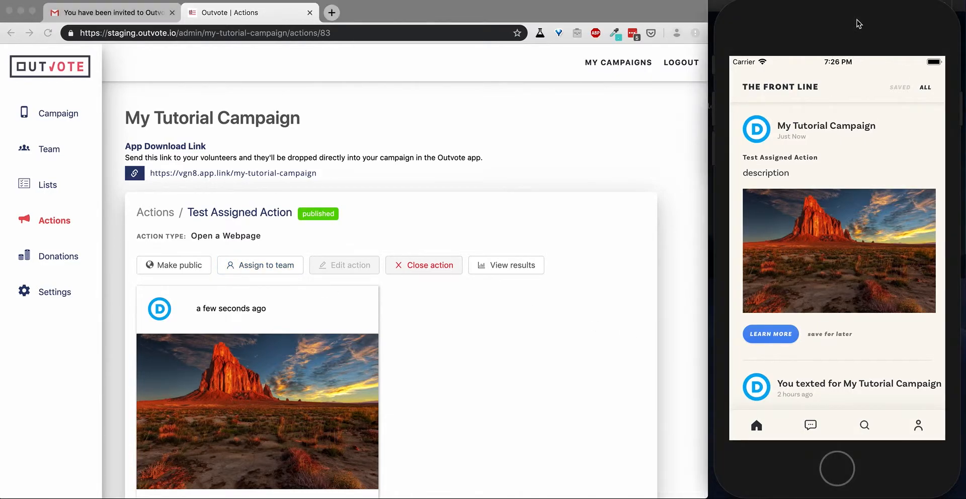
pyautogui.click(774, 336)
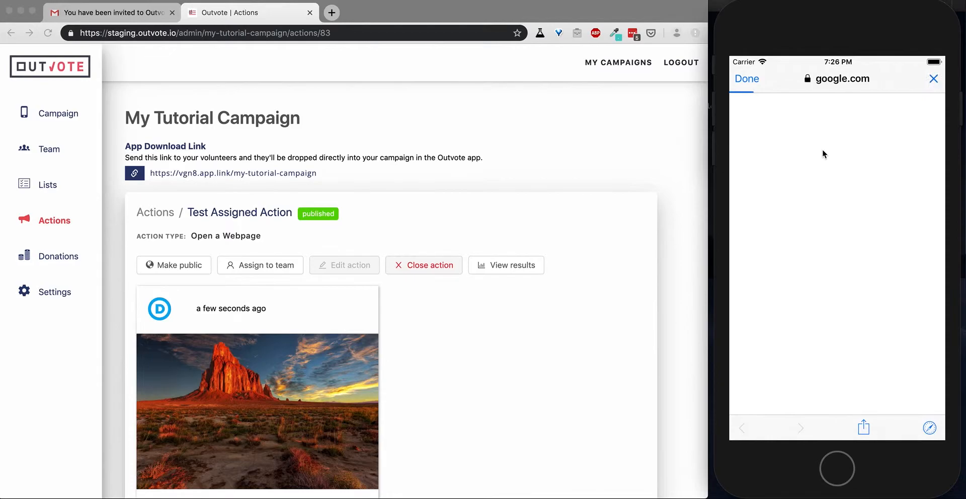
pyautogui.click(746, 87)
pyautogui.click(802, 275)
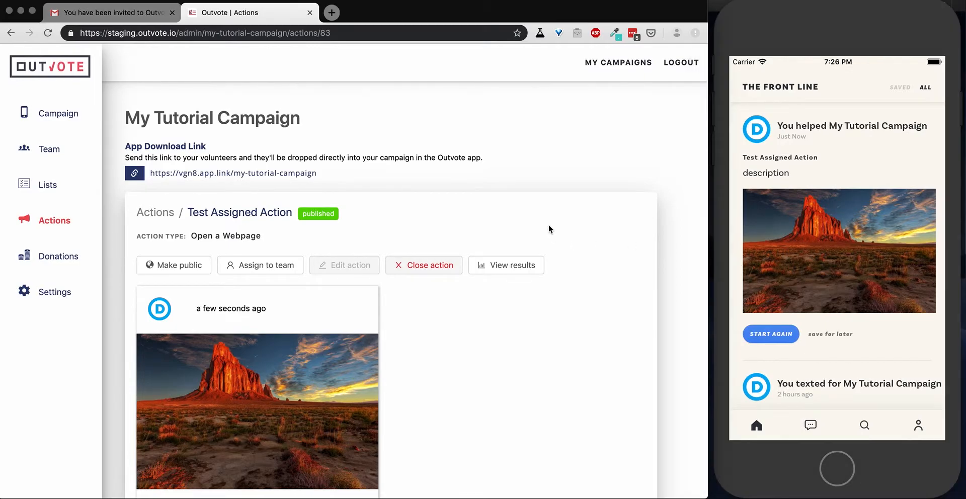
pyautogui.click(49, 149)
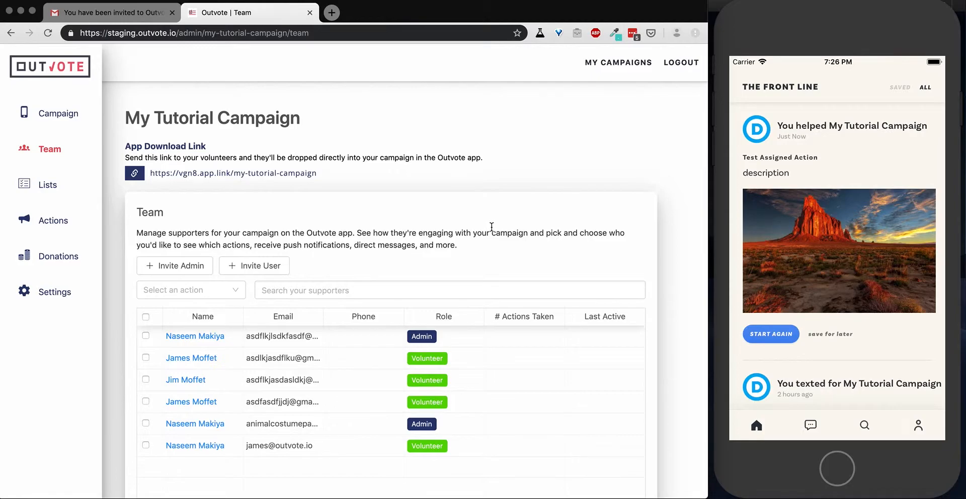
pyautogui.scroll(-2, 478, 217)
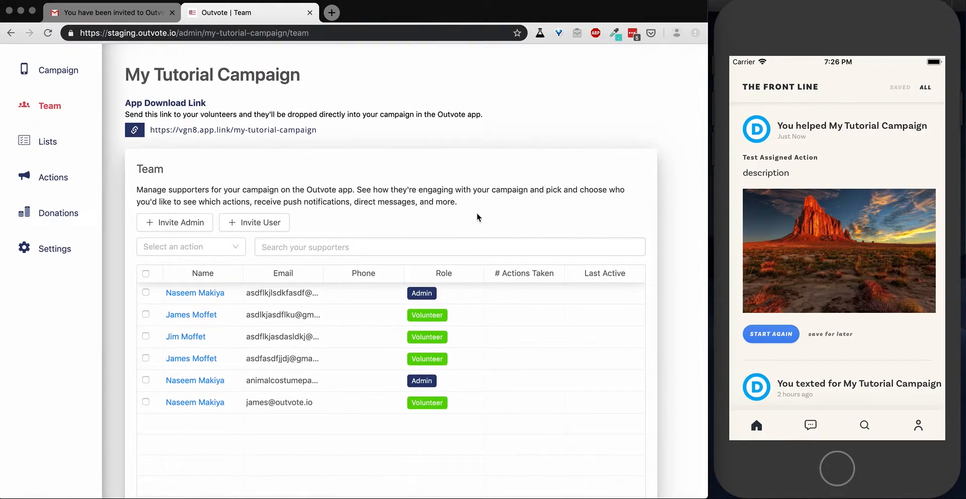
pyautogui.click(302, 248)
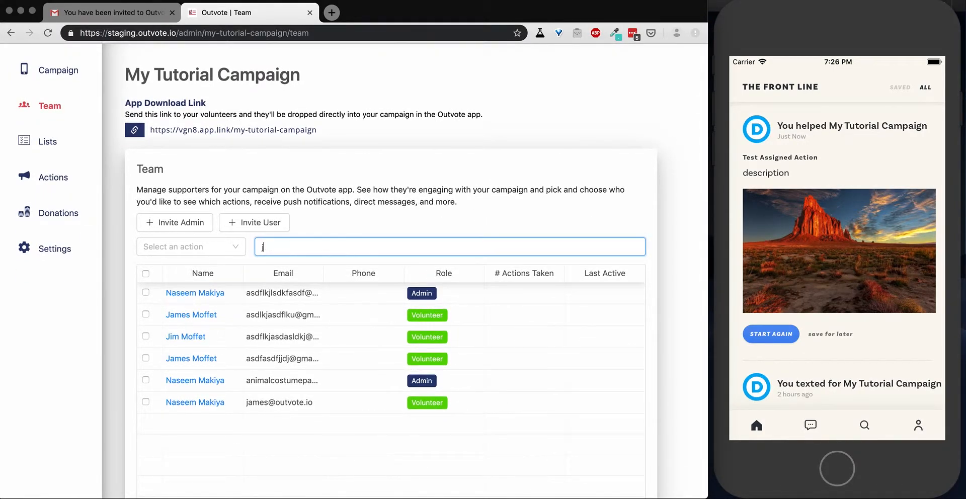
pyautogui.write('james')
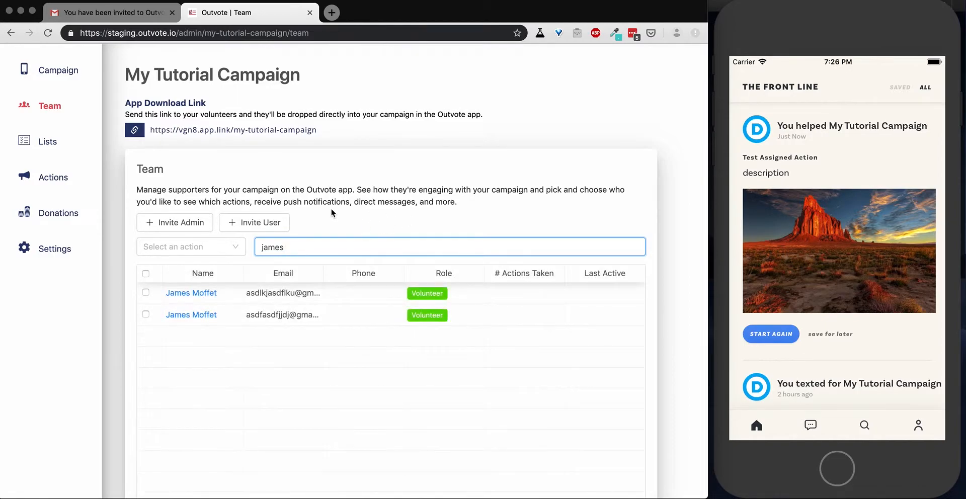
pyautogui.click(206, 294)
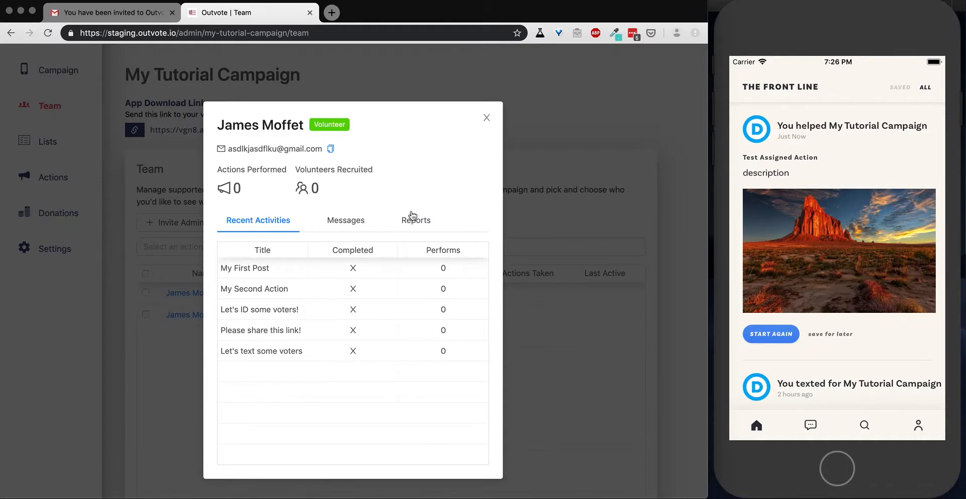
pyautogui.click(487, 118)
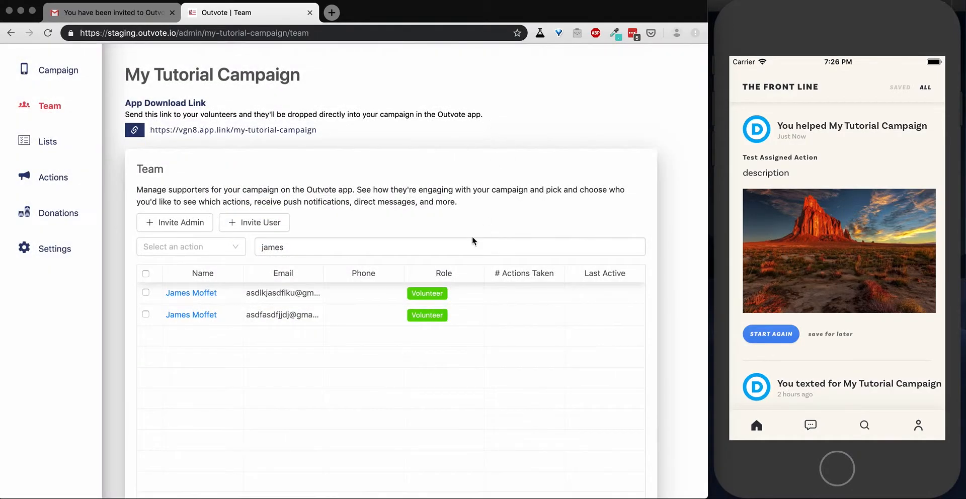
pyautogui.click(195, 318)
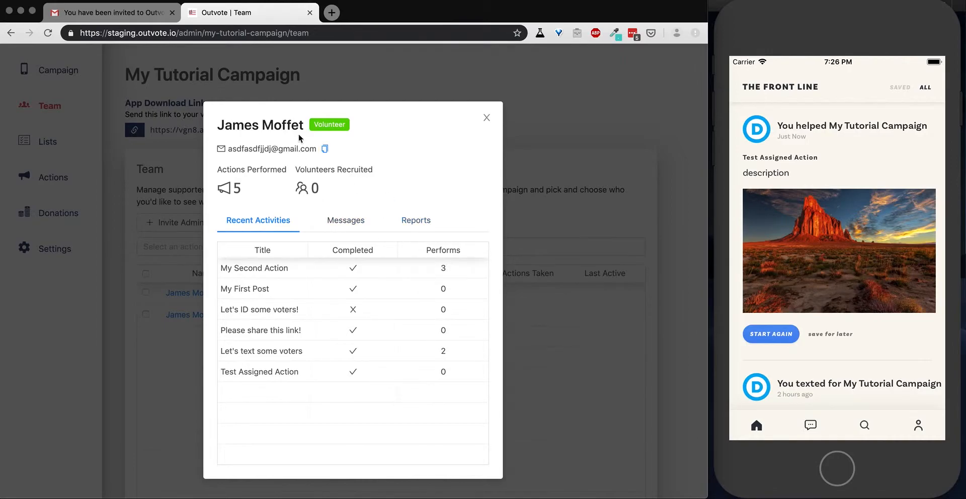
pyautogui.click(486, 118)
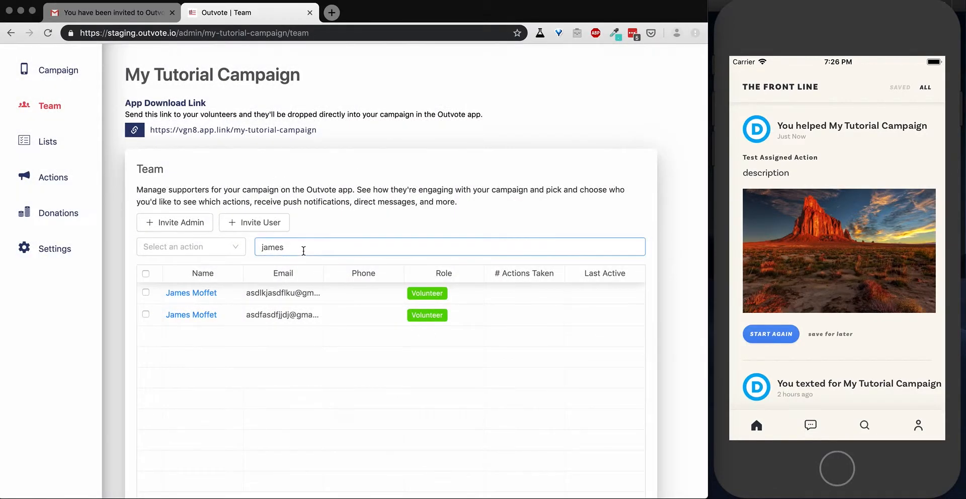
pyautogui.moveTo(302, 246); pyautogui.dragTo(233, 251)
pyautogui.press('BackSpace')
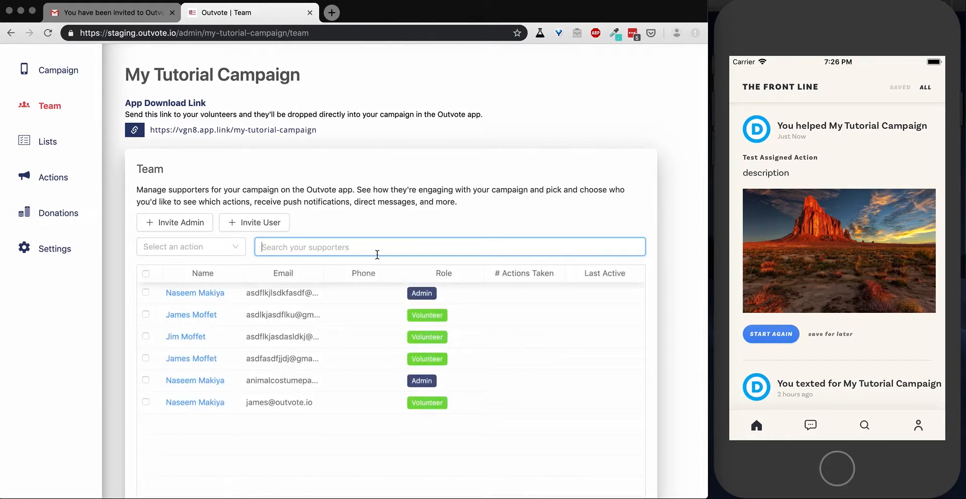